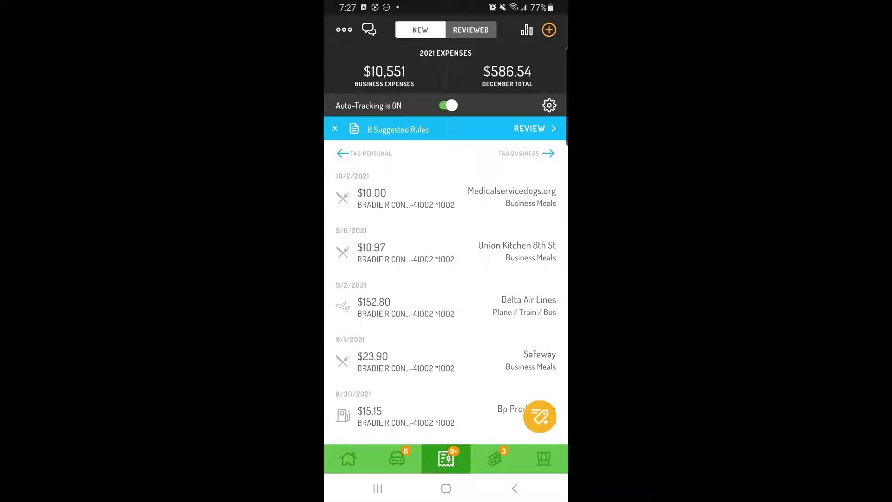
Tag Delta Air Lines and Bp Products as Jump! business with no client, Petco as personal, then review suggested rules
{"action": "left_click_drag", "start_coordinate": [362, 307], "coordinate": [502, 307]}
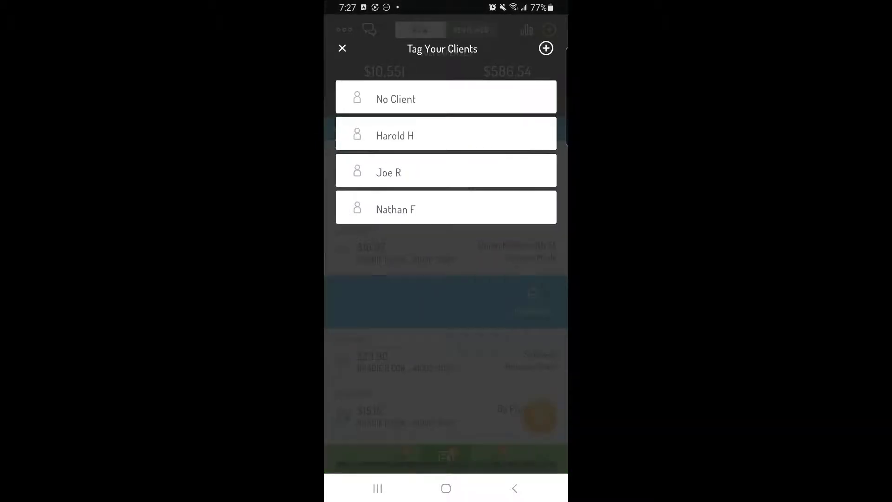
{"action": "left_click", "coordinate": [446, 98]}
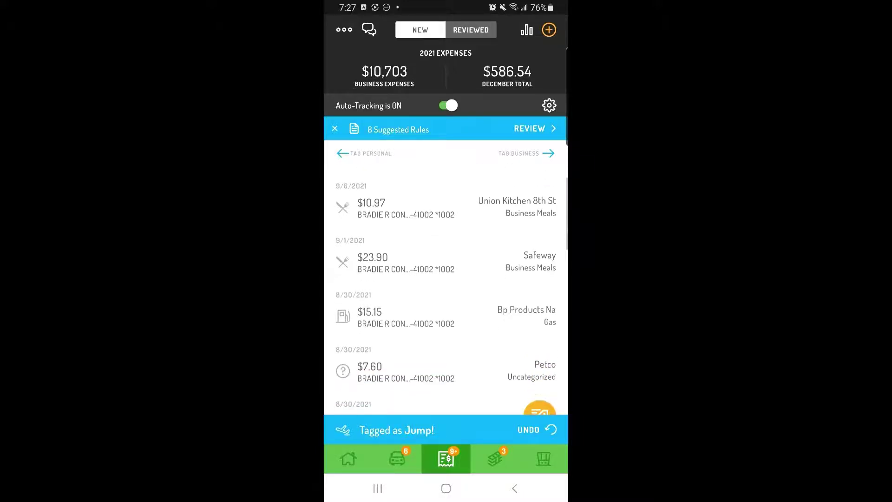
{"action": "left_click_drag", "start_coordinate": [391, 317], "coordinate": [526, 318]}
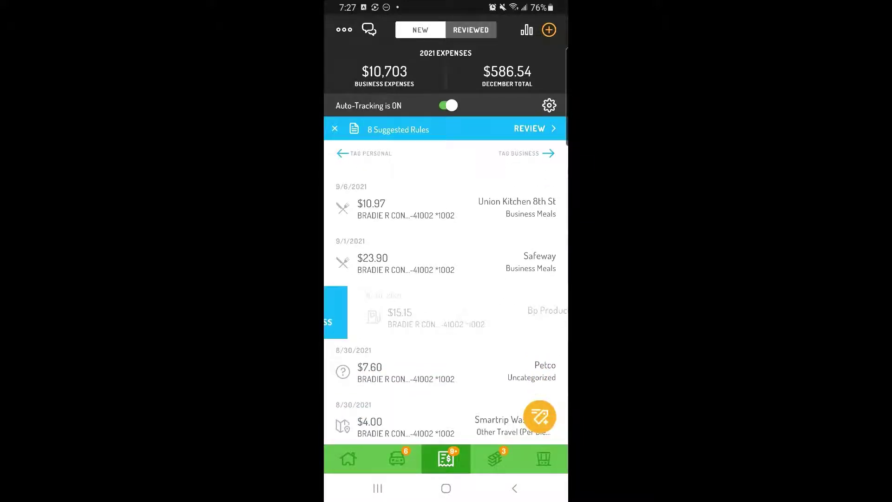
{"action": "left_click", "coordinate": [357, 314]}
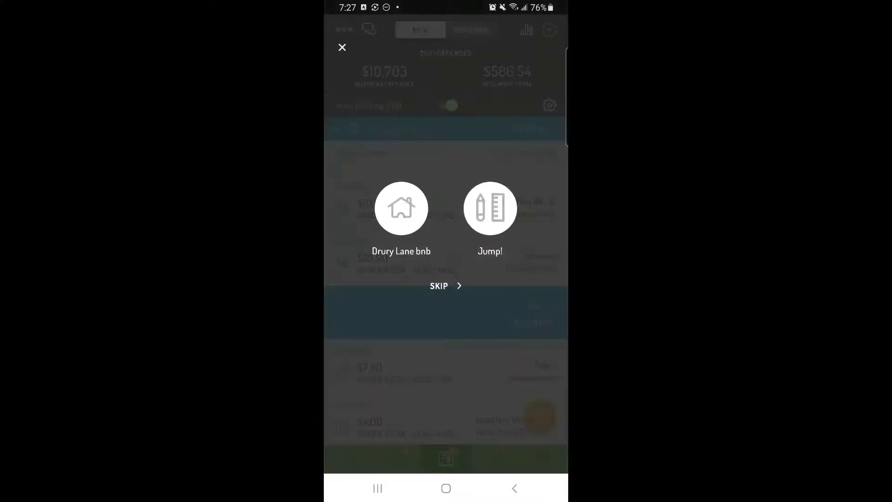
{"action": "left_click", "coordinate": [489, 207]}
{"action": "left_click", "coordinate": [357, 98]}
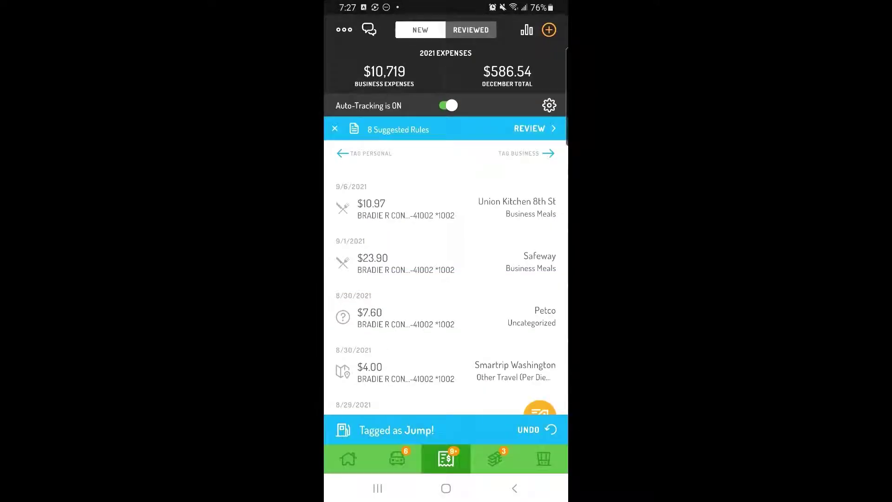
{"action": "left_click_drag", "start_coordinate": [516, 317], "coordinate": [363, 317]}
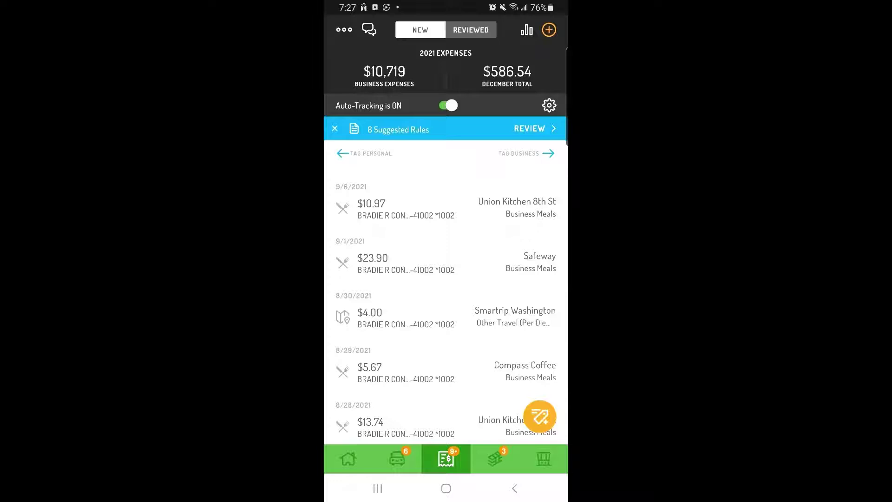
{"action": "left_click", "coordinate": [529, 128]}
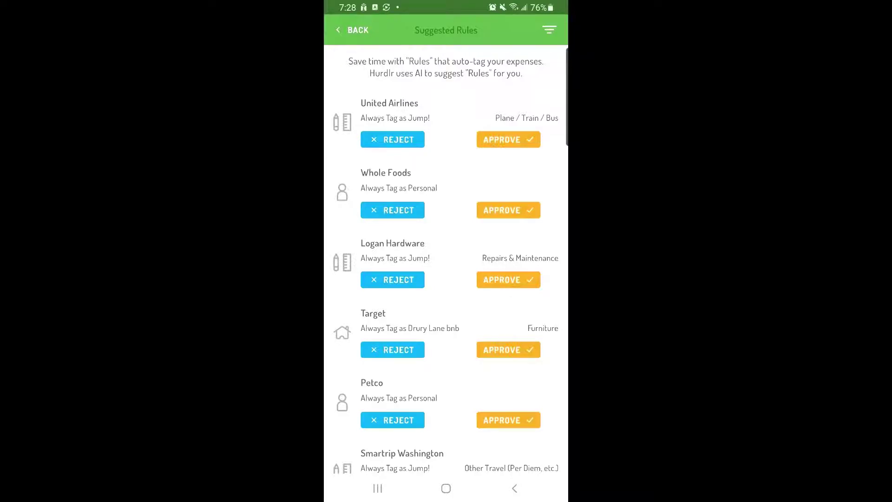
Approve the Whole Foods personal rule for past and future expenses, then open the United Airlines rule
{"action": "left_click", "coordinate": [508, 209]}
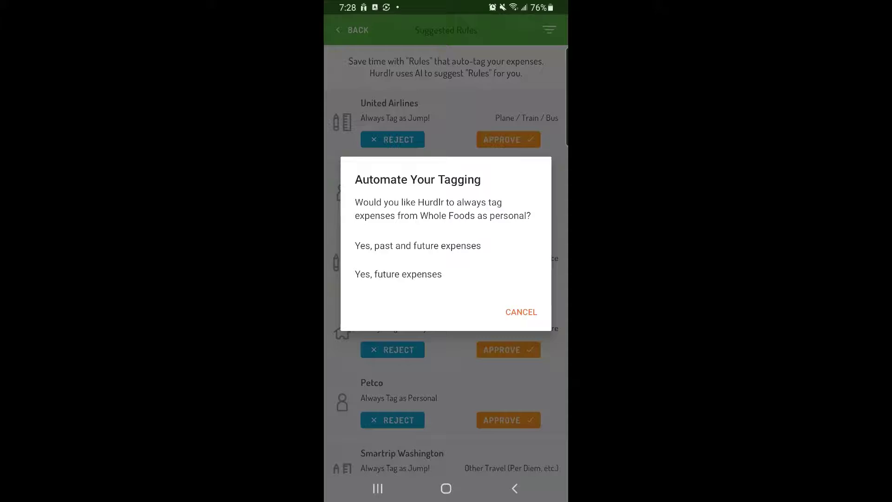
{"action": "left_click", "coordinate": [468, 247]}
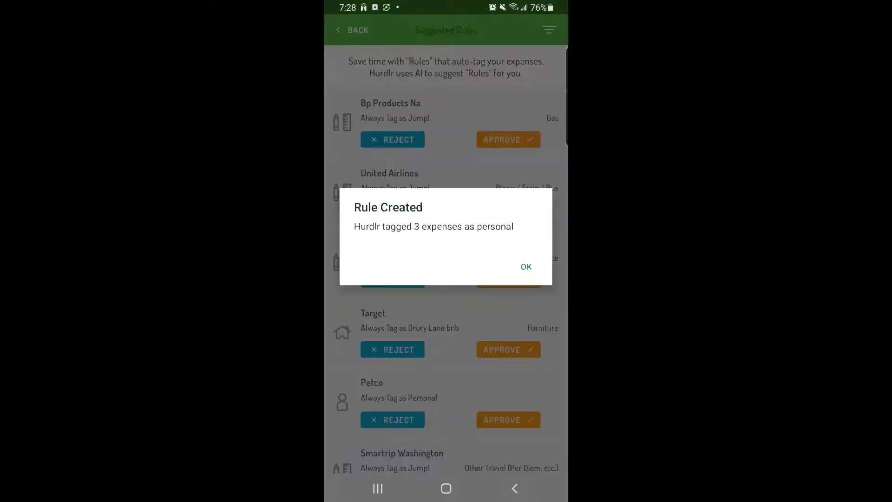
{"action": "left_click", "coordinate": [525, 266]}
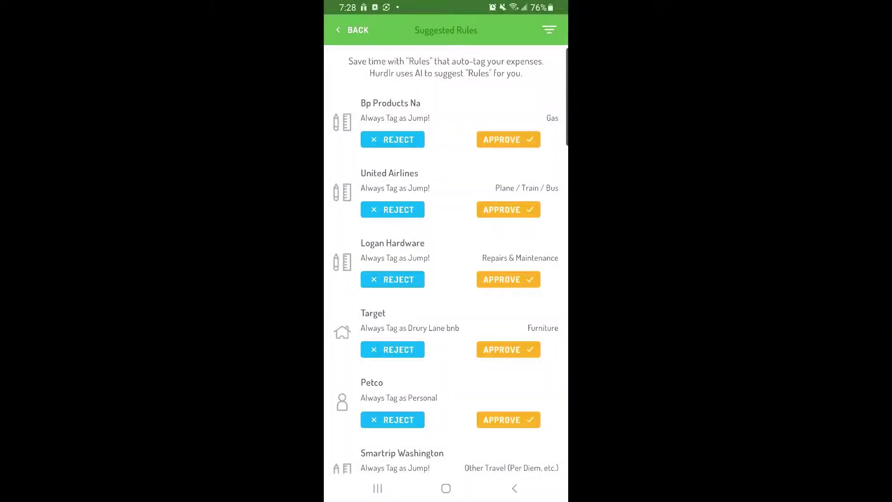
{"action": "left_click", "coordinate": [418, 184]}
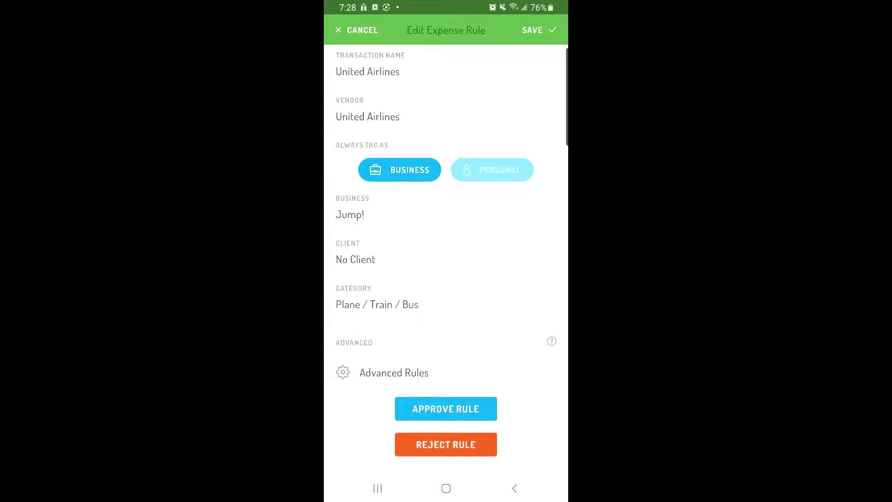
Assign the United Airlines rule to the Jump! business and approve it
{"action": "left_click", "coordinate": [350, 214]}
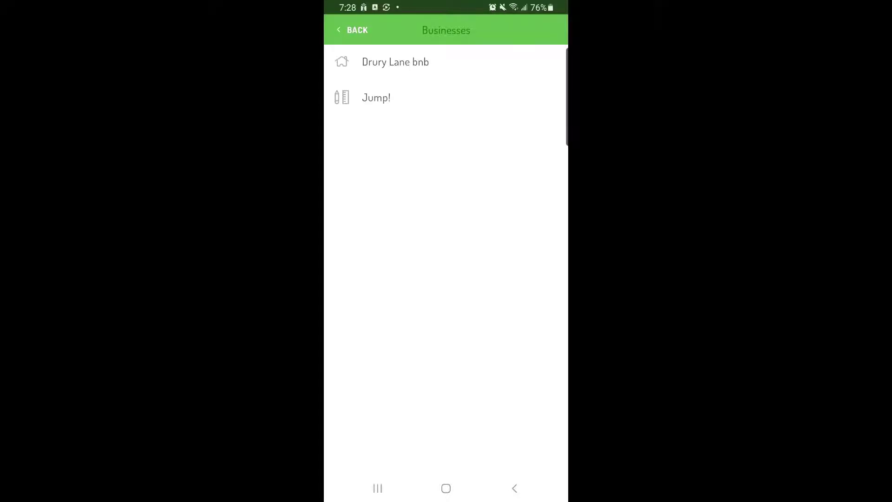
{"action": "left_click", "coordinate": [376, 98]}
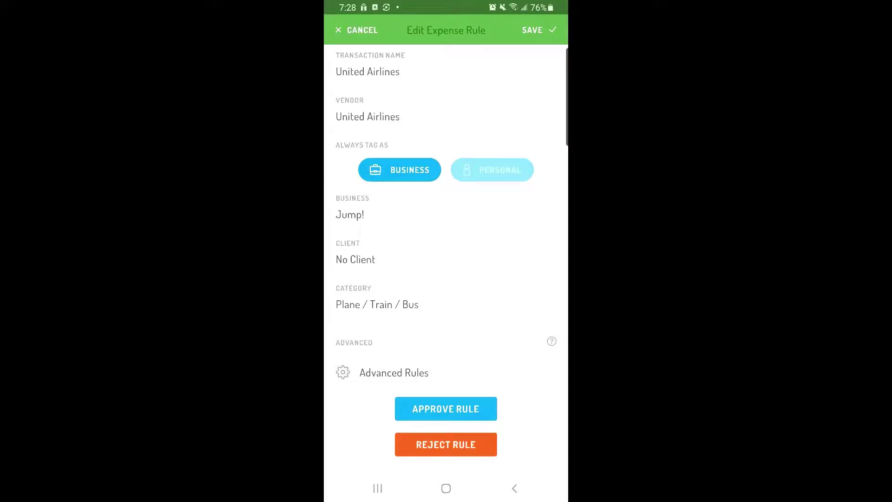
{"action": "left_click", "coordinate": [454, 405]}
{"action": "left_click", "coordinate": [460, 251]}
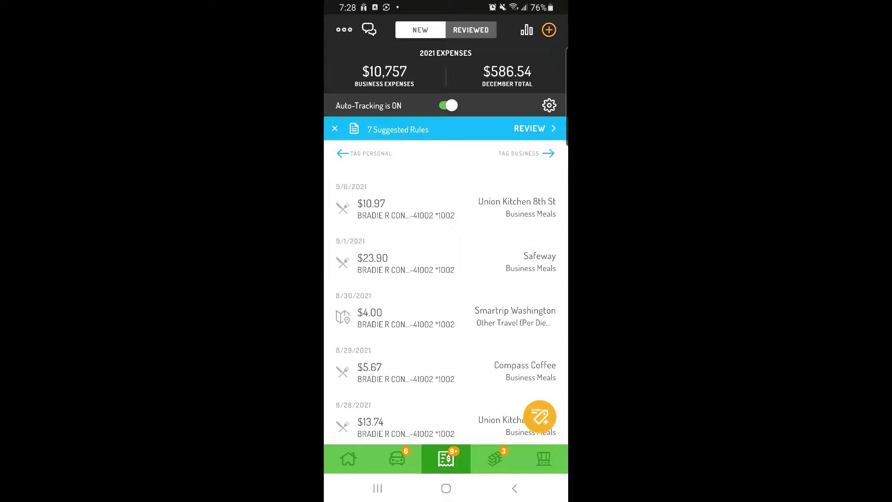
Go from the Auto-Tracking gear into Expense Settings and open the Vendors list
{"action": "left_click", "coordinate": [549, 105]}
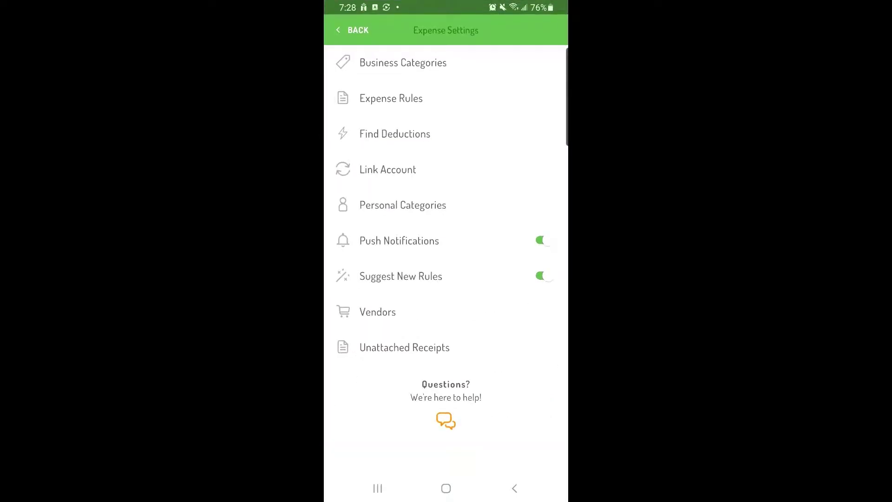
{"action": "left_click", "coordinate": [378, 312]}
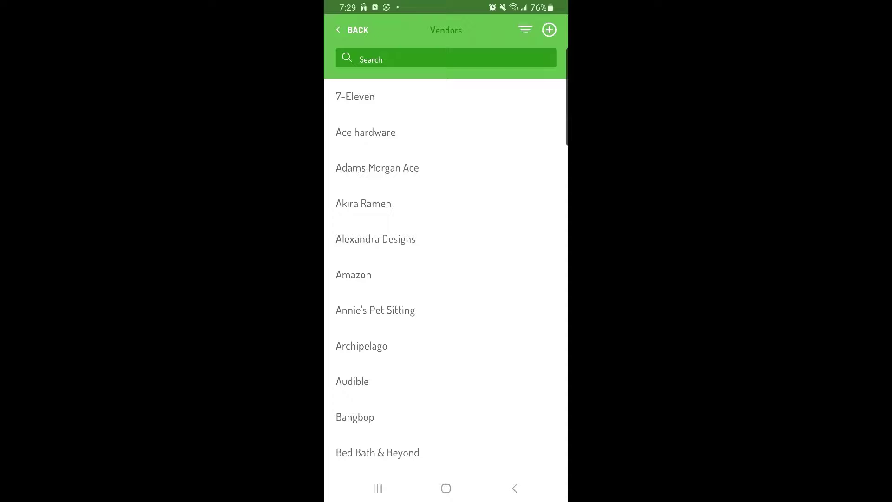
{"action": "left_click", "coordinate": [376, 238]}
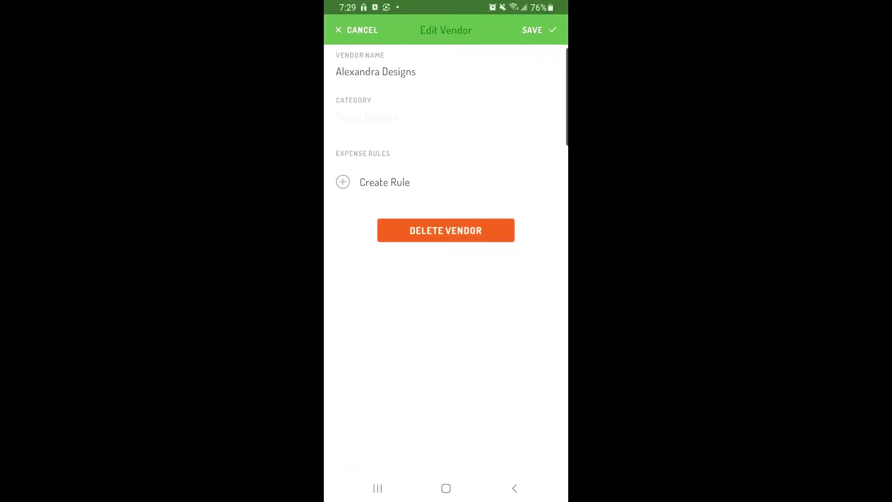
{"action": "left_click", "coordinate": [384, 182]}
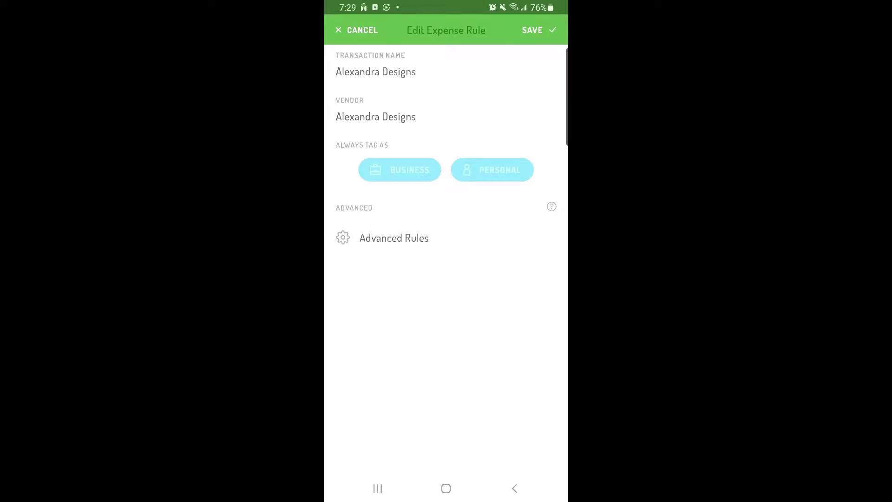
{"action": "left_click", "coordinate": [399, 170]}
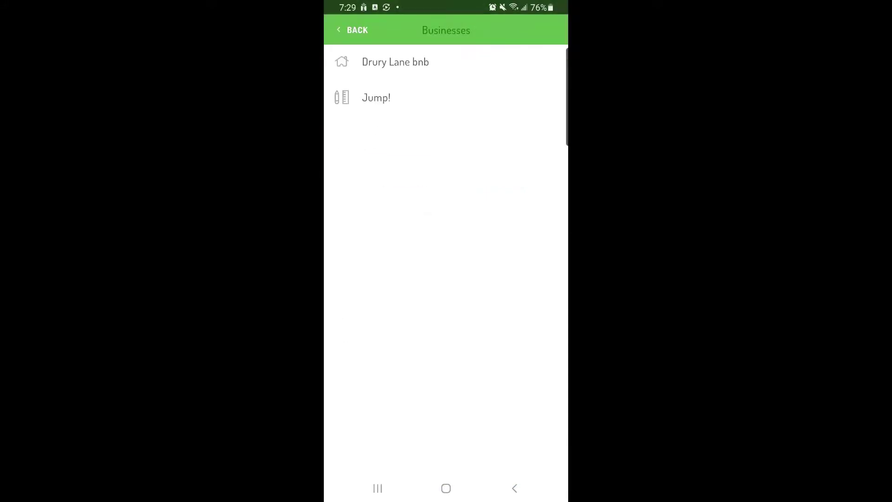
{"action": "left_click", "coordinate": [376, 98]}
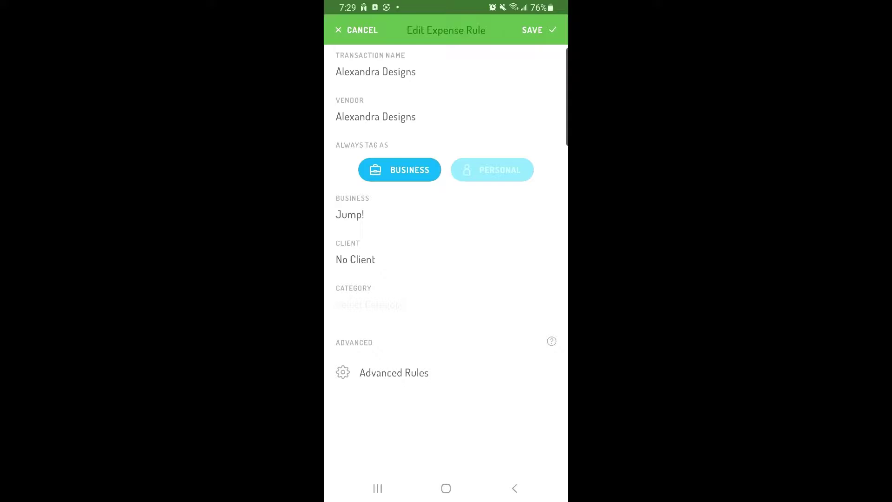
{"action": "left_click", "coordinate": [355, 259]}
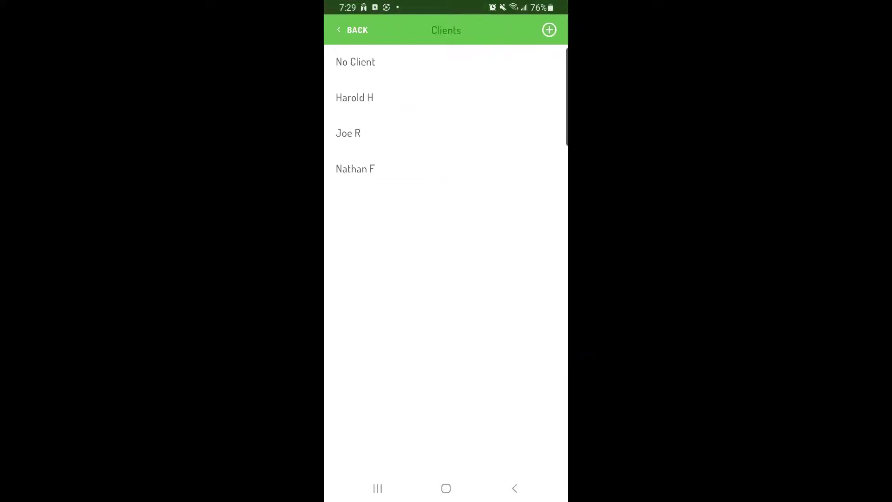
{"action": "left_click", "coordinate": [348, 133]}
Set the rule's category to Advertising > Website and save it
{"action": "left_click", "coordinate": [367, 304]}
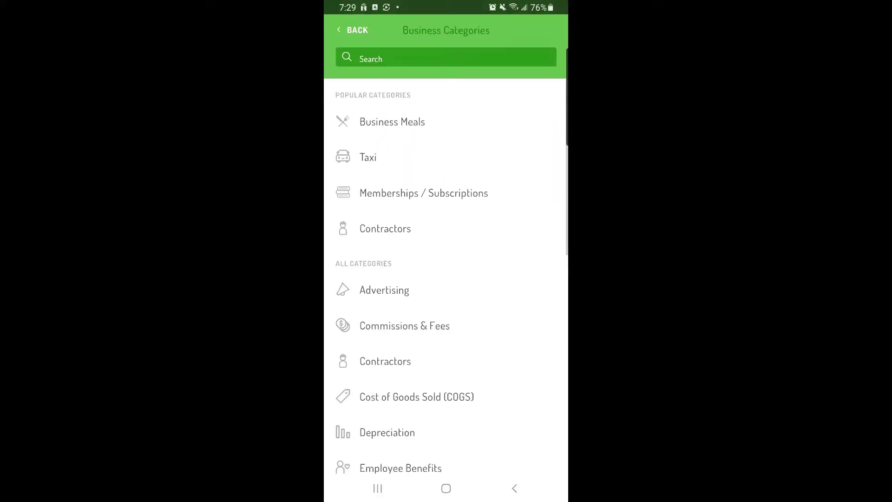
{"action": "left_click", "coordinate": [384, 290]}
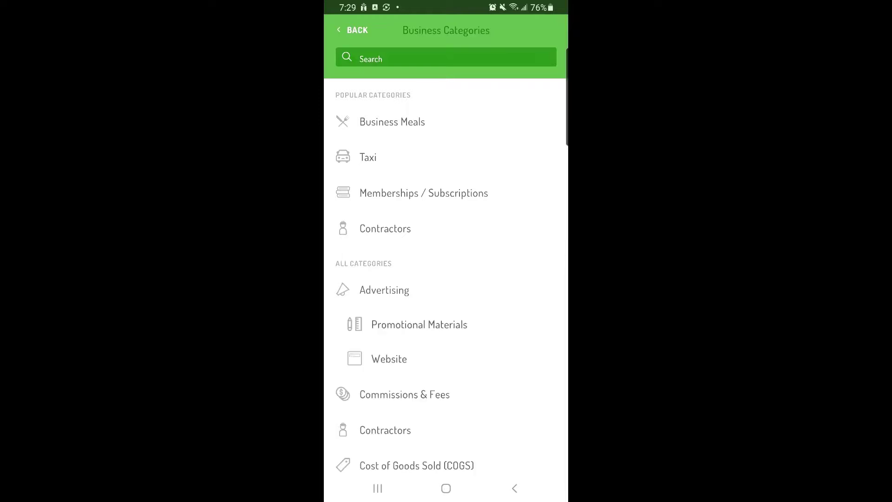
{"action": "left_click", "coordinate": [389, 359]}
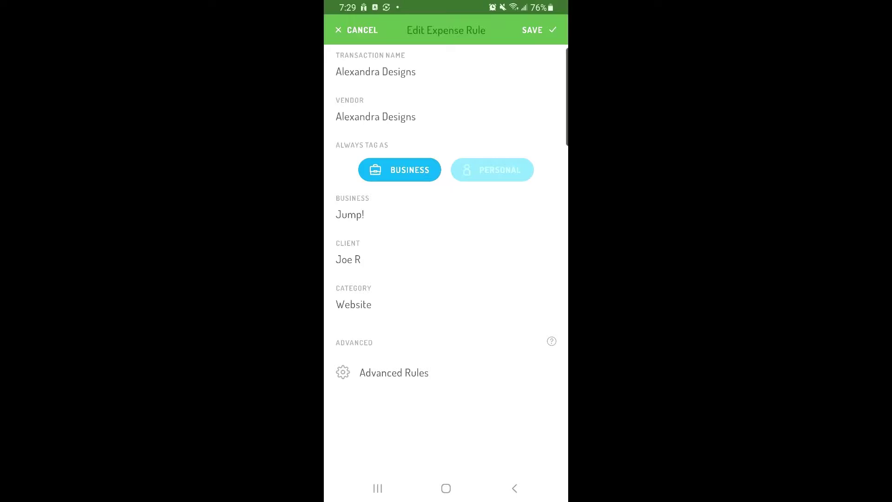
{"action": "left_click", "coordinate": [532, 31]}
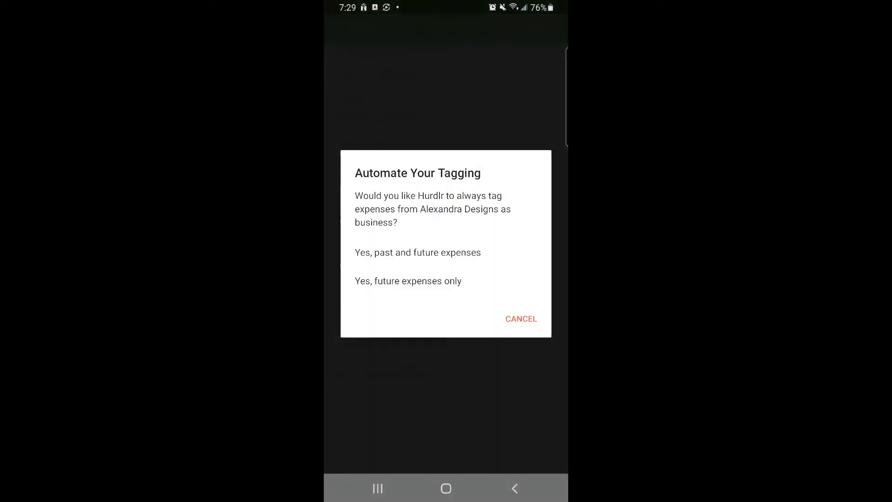
{"action": "left_click", "coordinate": [458, 252]}
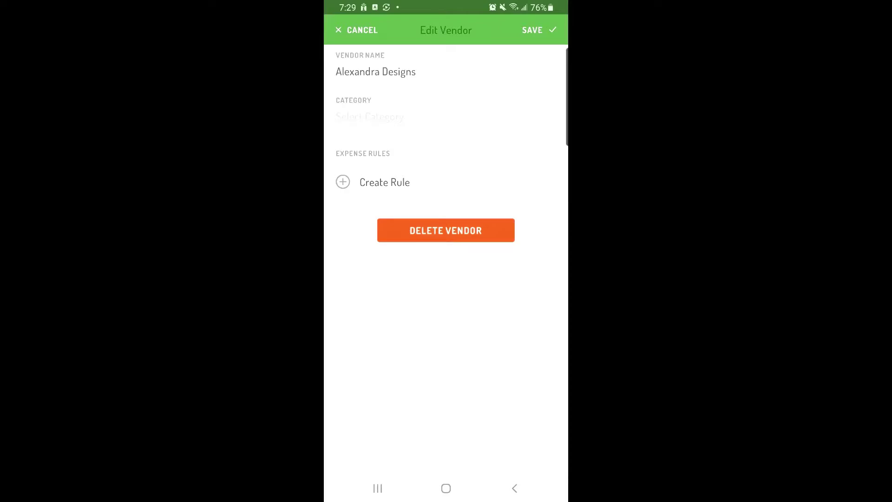
Check the Active expense rules list for the new Alexandra Designs rule, then return to expenses
{"action": "left_click", "coordinate": [361, 30]}
{"action": "left_click", "coordinate": [352, 31]}
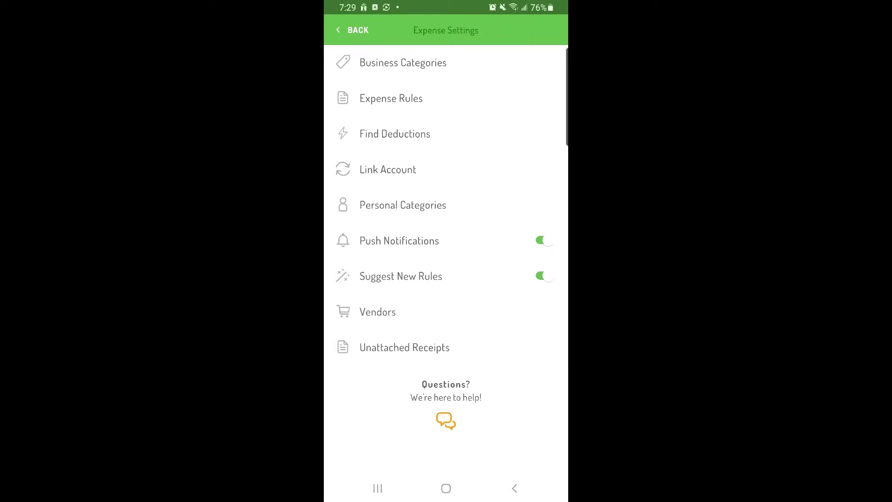
{"action": "left_click", "coordinate": [391, 99]}
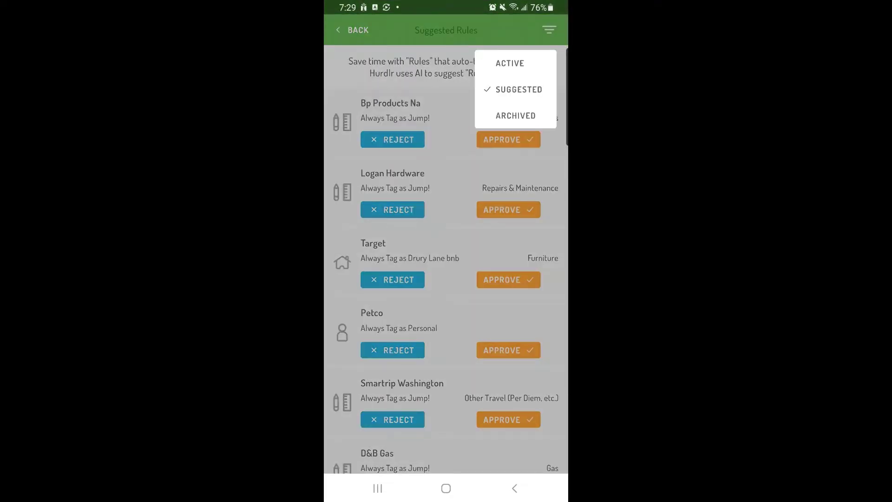
{"action": "left_click", "coordinate": [509, 63]}
{"action": "scroll", "coordinate": [446, 280], "scroll_direction": "down", "scroll_amount": 5}
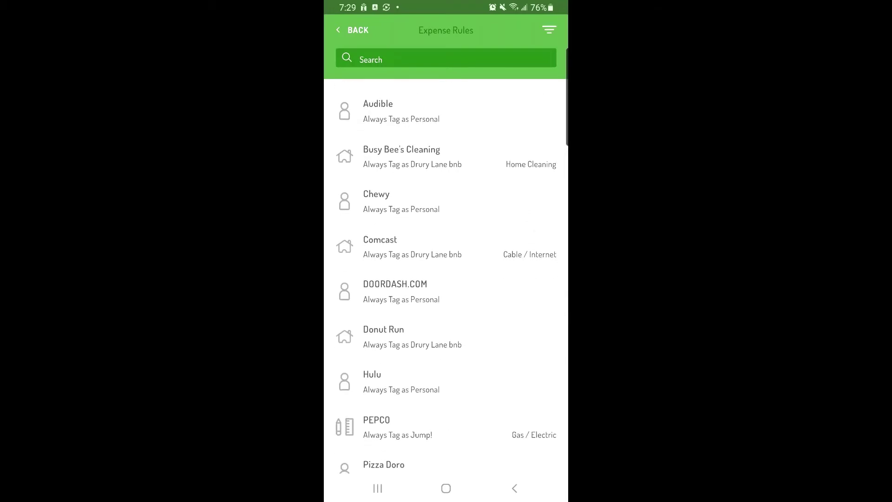
{"action": "left_click", "coordinate": [354, 31]}
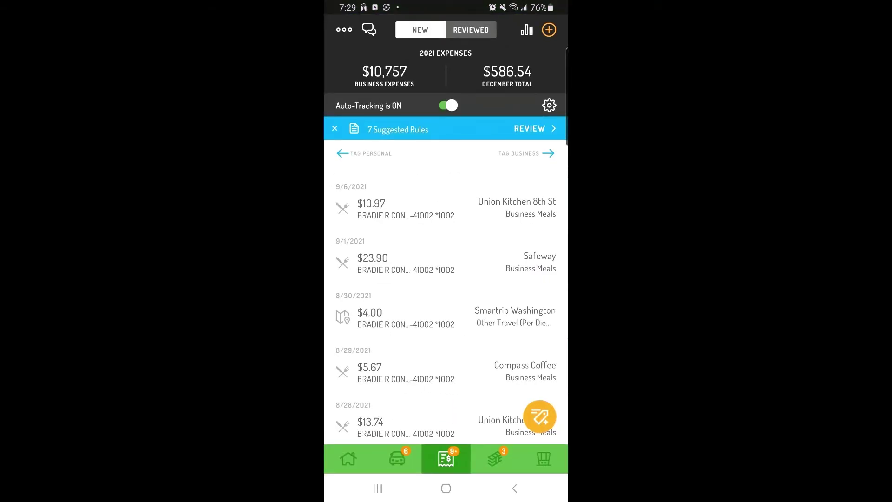
Open Hurdlr's support chat from the chat bubble on the expenses screen
{"action": "left_click", "coordinate": [369, 29]}
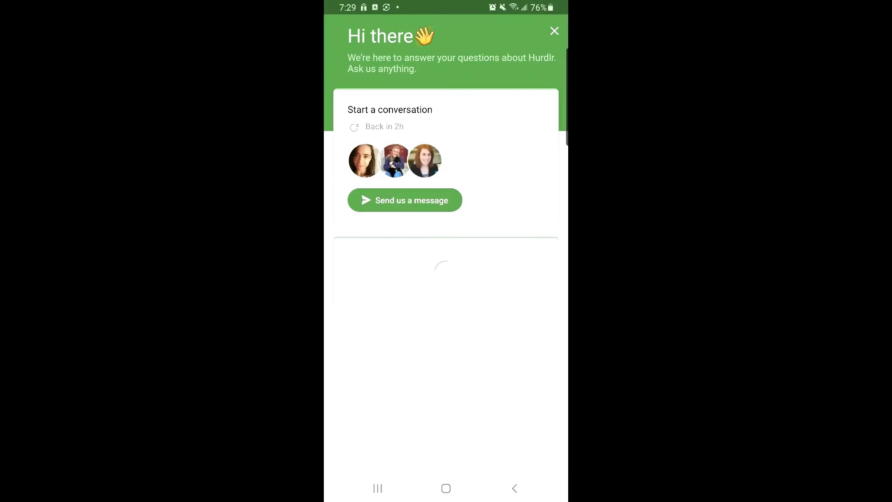